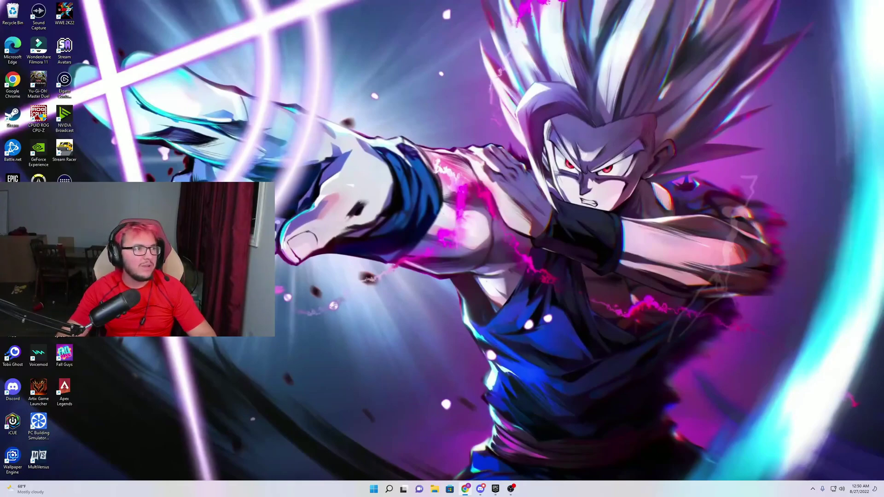
# Step: Bring the Chrome window showing TikFinity forward and maximize it to full screen
pyautogui.hotkey('alt', 'Tab')
pyautogui.press('super+Up')
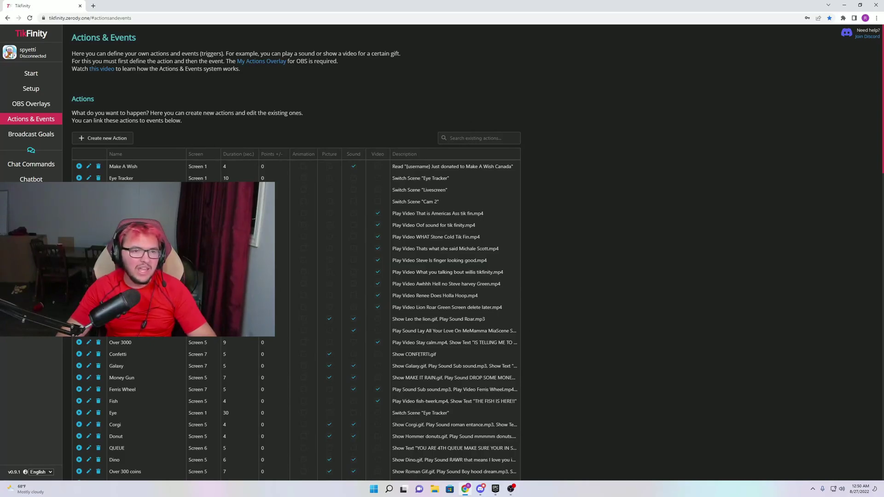
# Step: Open the TTS Chat page from the TikFinity sidebar
pyautogui.click(31, 194)
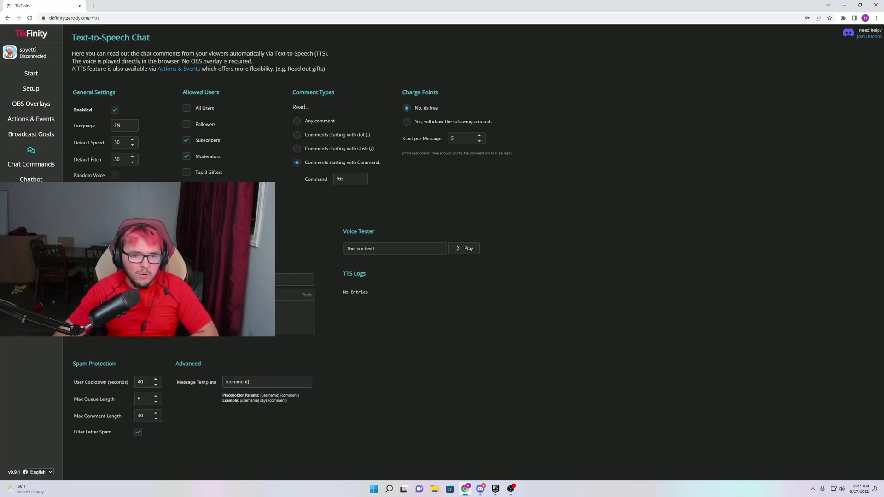
# Step: Highlight the {username} placeholder in the template example, then clear the selection
pyautogui.moveTo(246, 407); pyautogui.dragTo(259, 406)
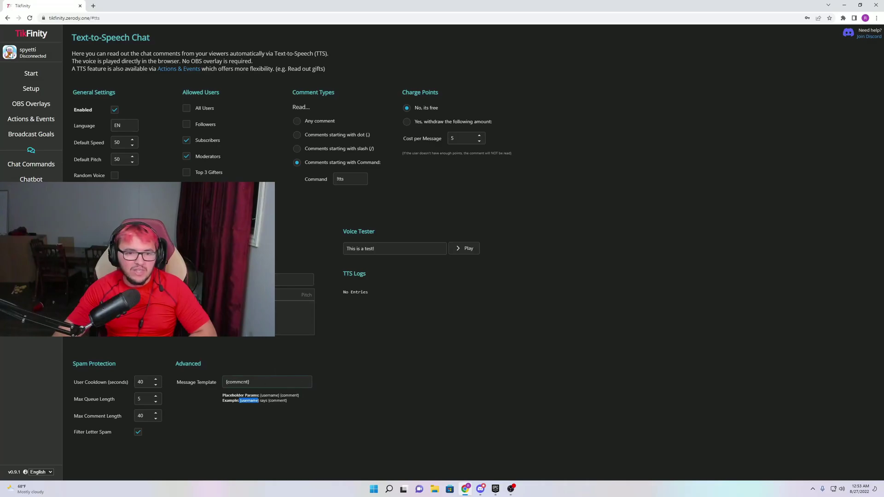
pyautogui.click(406, 367)
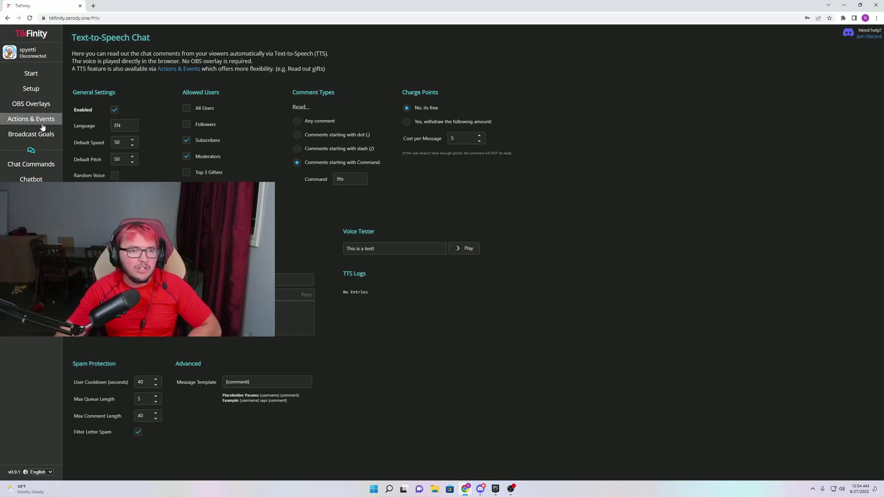
# Step: On Actions & Events, create a new action with Read Text (TTS) enabled
pyautogui.click(42, 123)
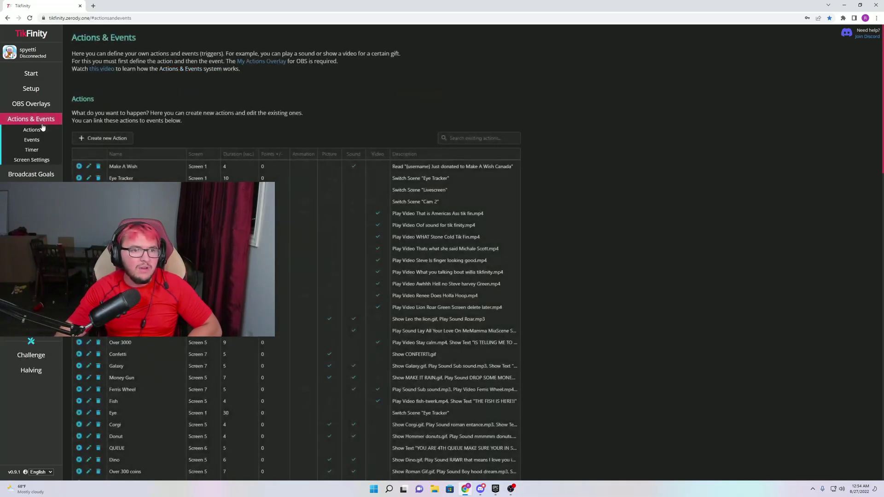
pyautogui.click(114, 142)
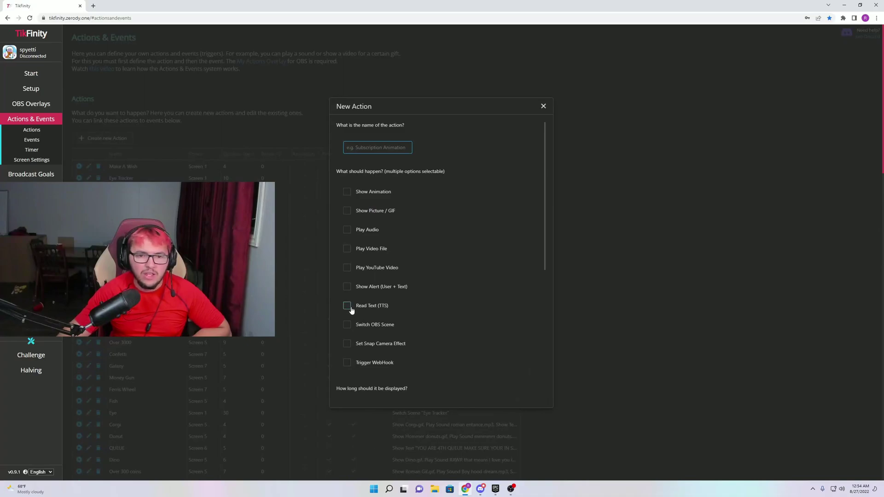
pyautogui.click(348, 307)
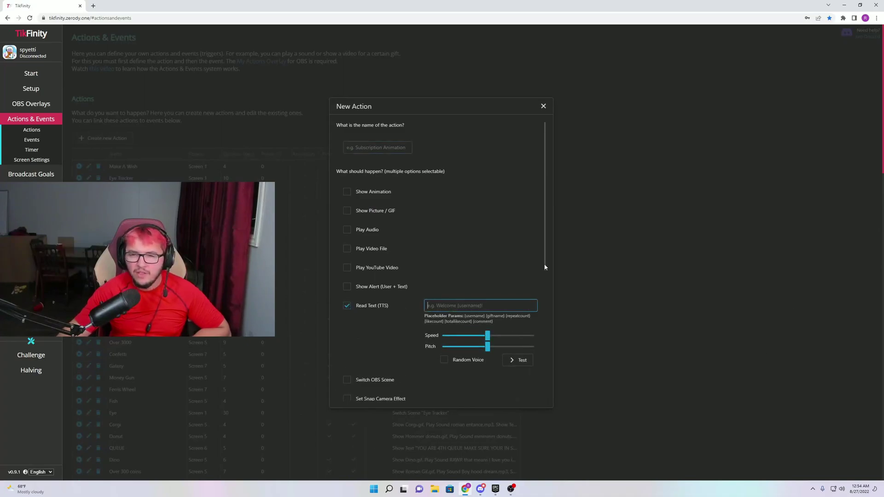
pyautogui.moveTo(545, 259); pyautogui.dragTo(547, 294)
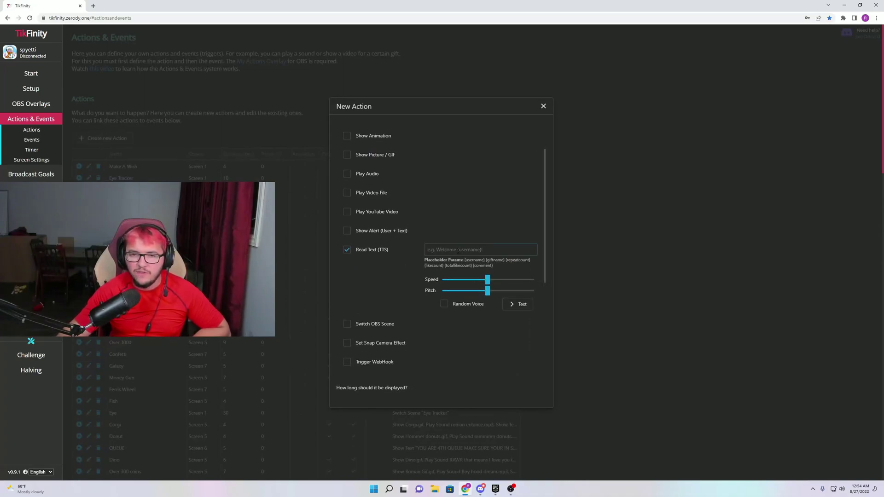
# Step: Set the TTS message to '{username} sent a rose you are awesome', reusing the copied placeholder
pyautogui.click(479, 250)
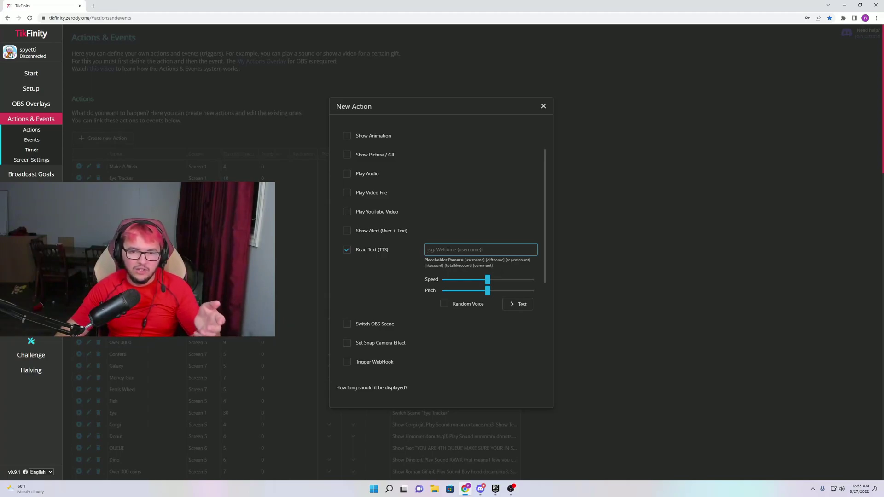
pyautogui.moveTo(464, 260); pyautogui.dragTo(485, 261)
pyautogui.hotkey('ctrl', 'c')
pyautogui.rightClick(481, 261)
pyautogui.click(501, 272)
pyautogui.click(465, 249)
pyautogui.hotkey('ctrl', 'v')
pyautogui.write('sent a')
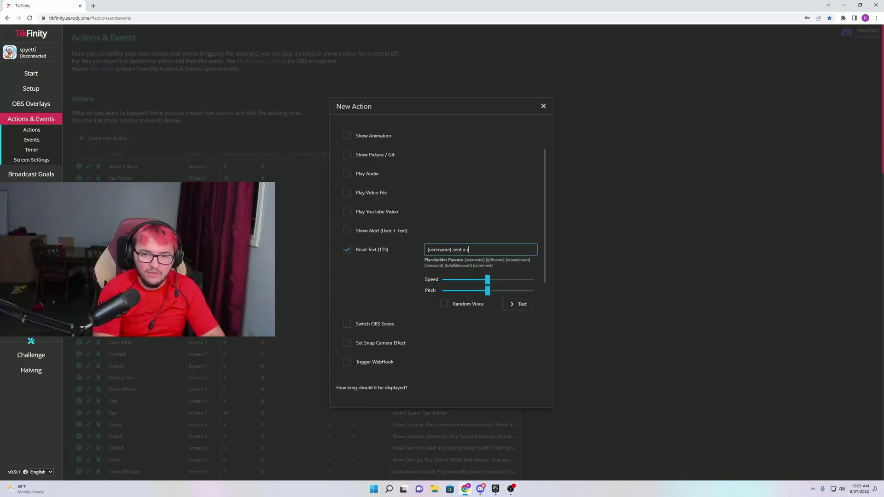
pyautogui.write(' rose you arew aw')
pyautogui.press('BackSpace')
pyautogui.press('BackSpace')
pyautogui.press('BackSpace')
pyautogui.press('BackSpace')
pyautogui.write('awesome')
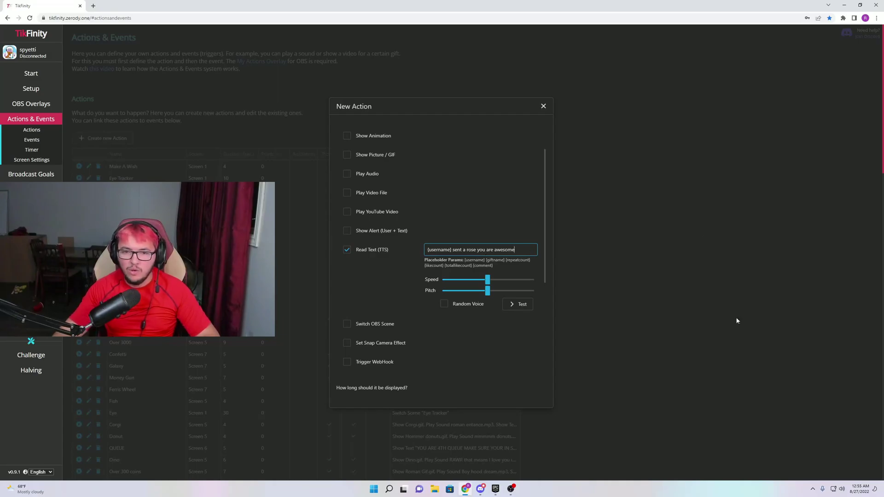
# Step: Close the action dialog and create a new event triggered by sending a specific gift
pyautogui.click(543, 106)
pyautogui.scroll(-8, 311, 375)
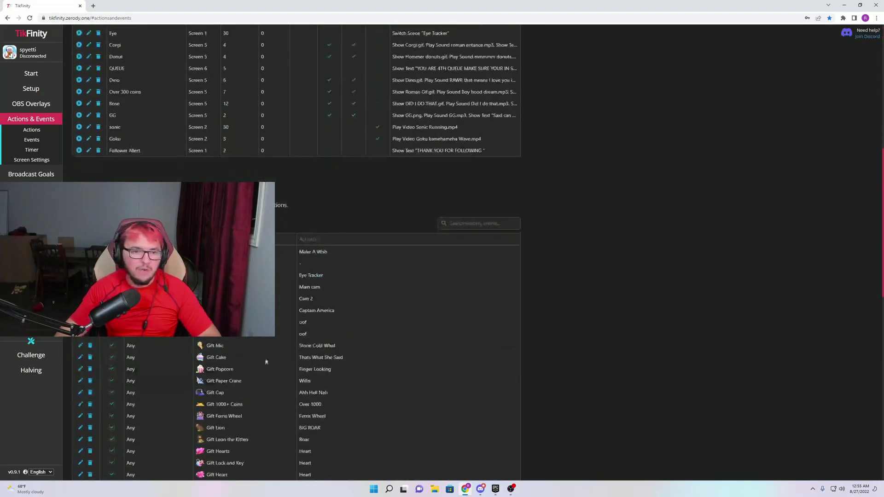
pyautogui.click(101, 223)
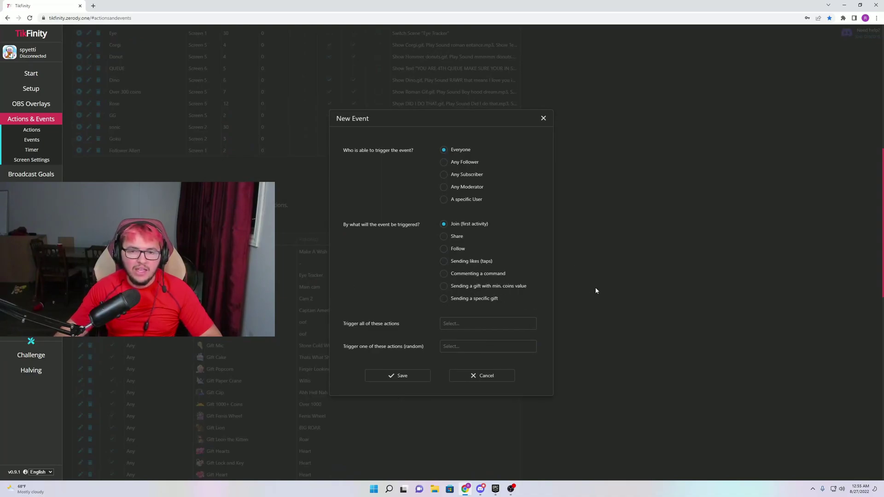
pyautogui.click(444, 299)
# Step: Browse the gift list and the triggerable actions list without selecting anything
pyautogui.click(514, 329)
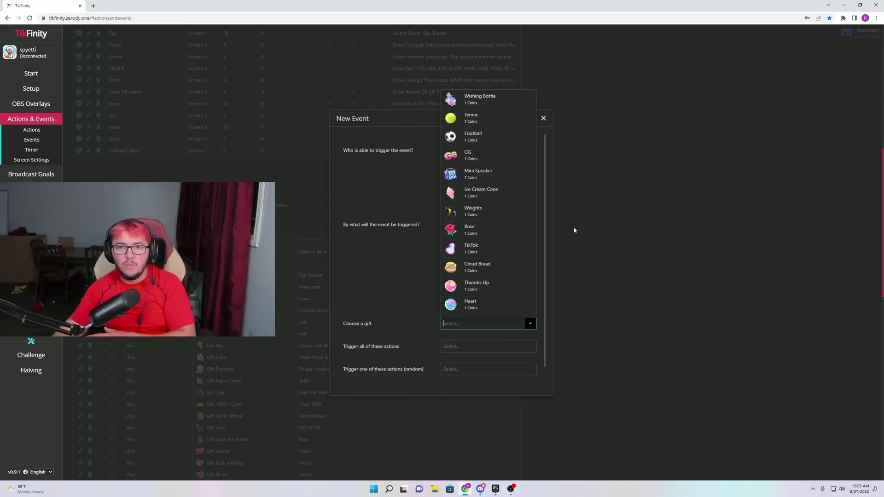
pyautogui.click(404, 201)
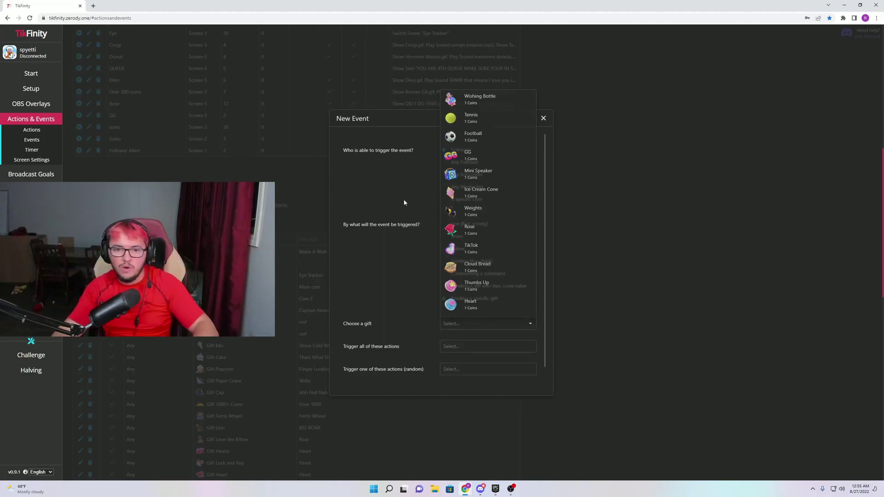
pyautogui.click(479, 351)
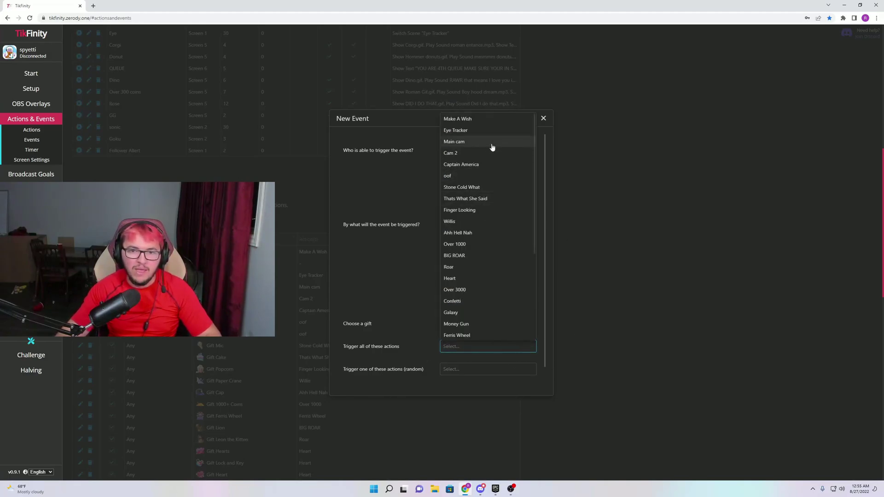
pyautogui.click(466, 195)
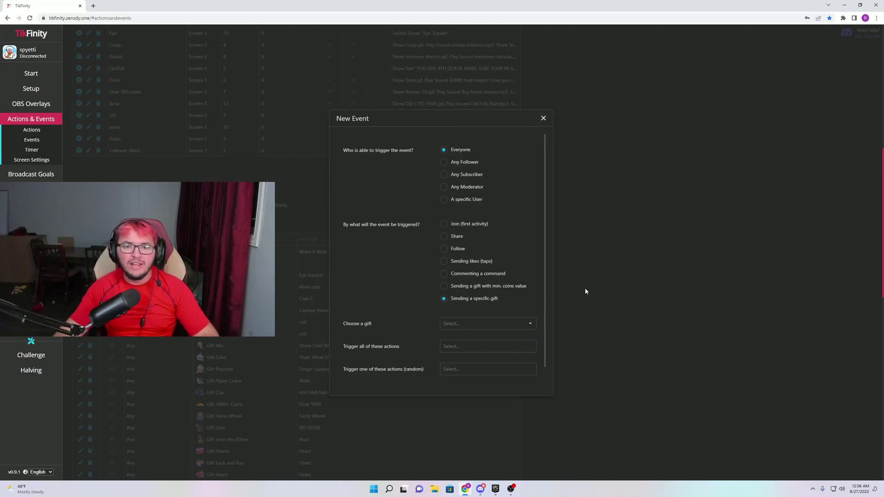